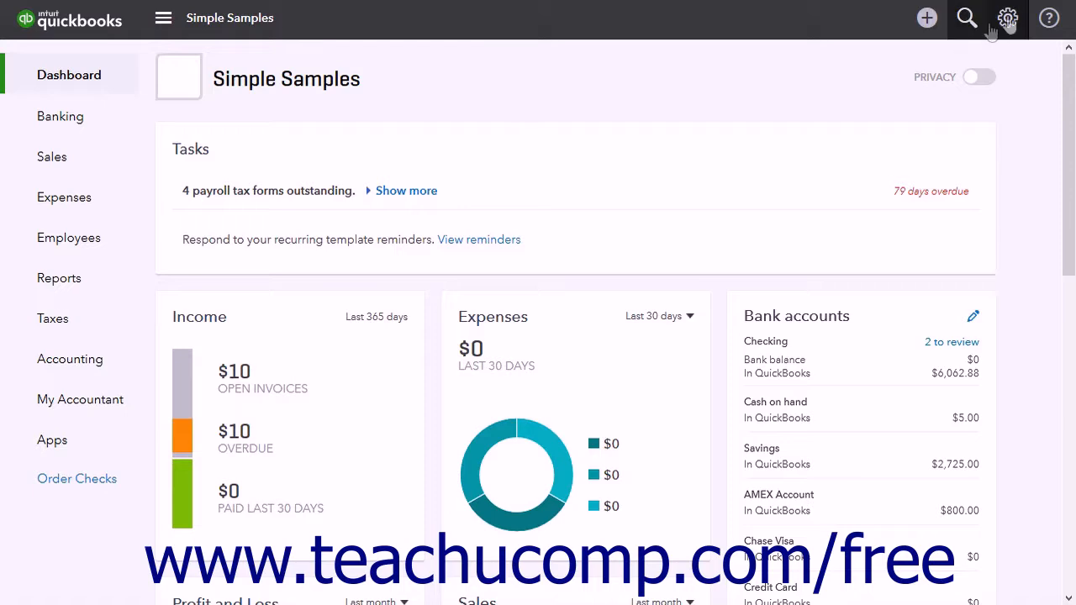
- Open Account and Settings from the gear menu to show the Company settings
click(1008, 18)
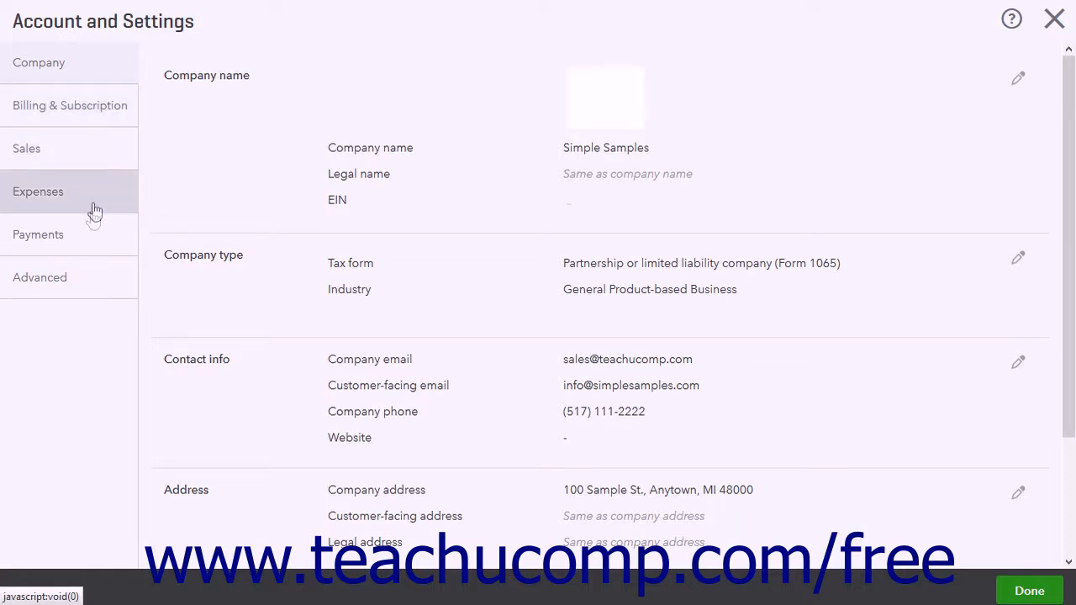
- Switch to Advanced settings and scroll through Accounting, Company type, Chart of accounts, Categories and Automation
click(87, 287)
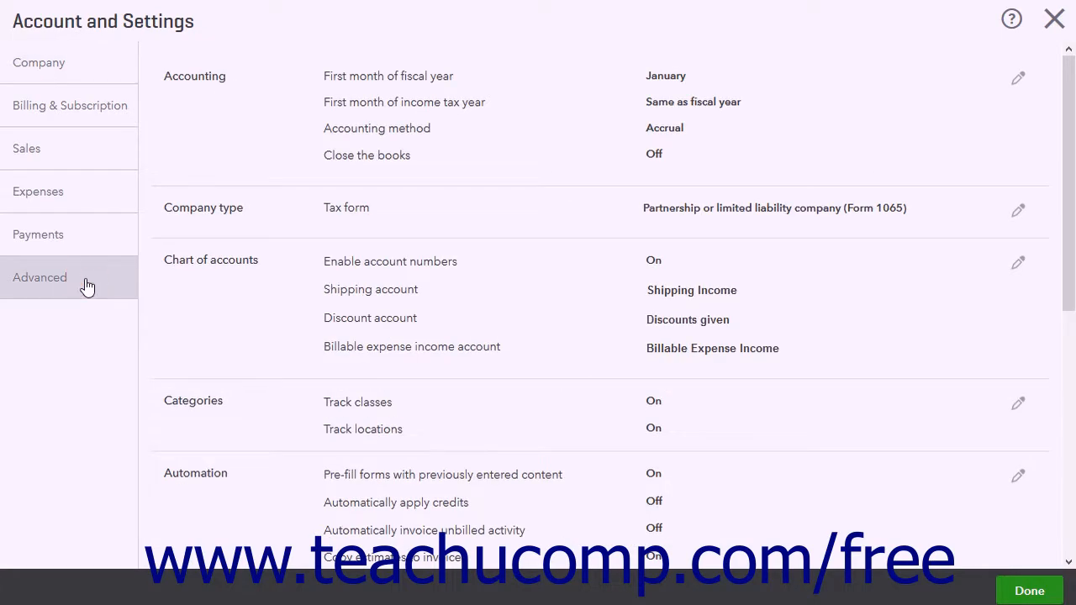
scroll(384, 112, down, 5)
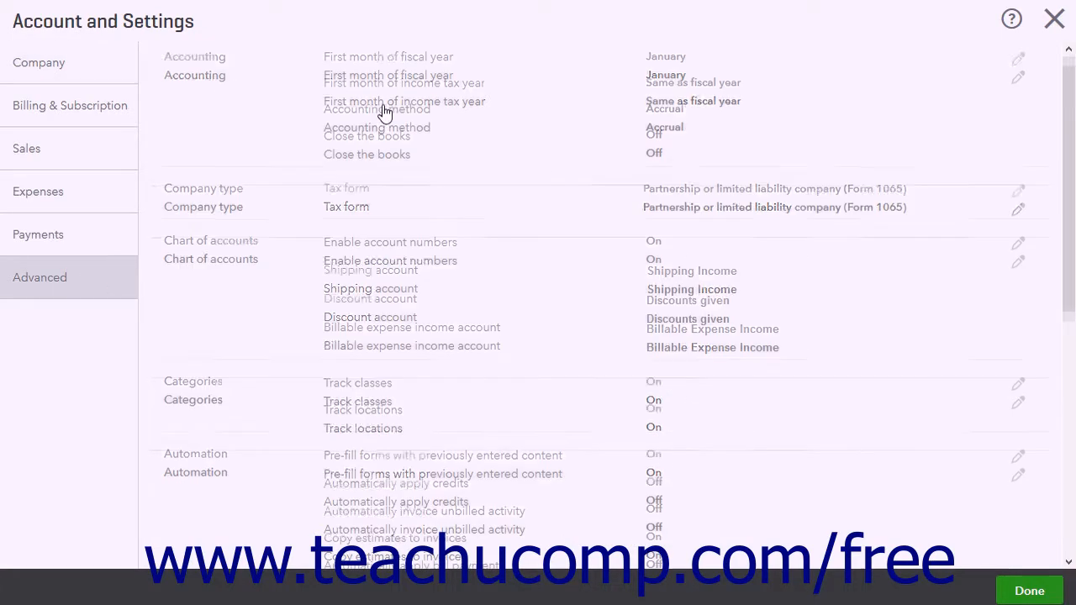
scroll(384, 112, up, 5)
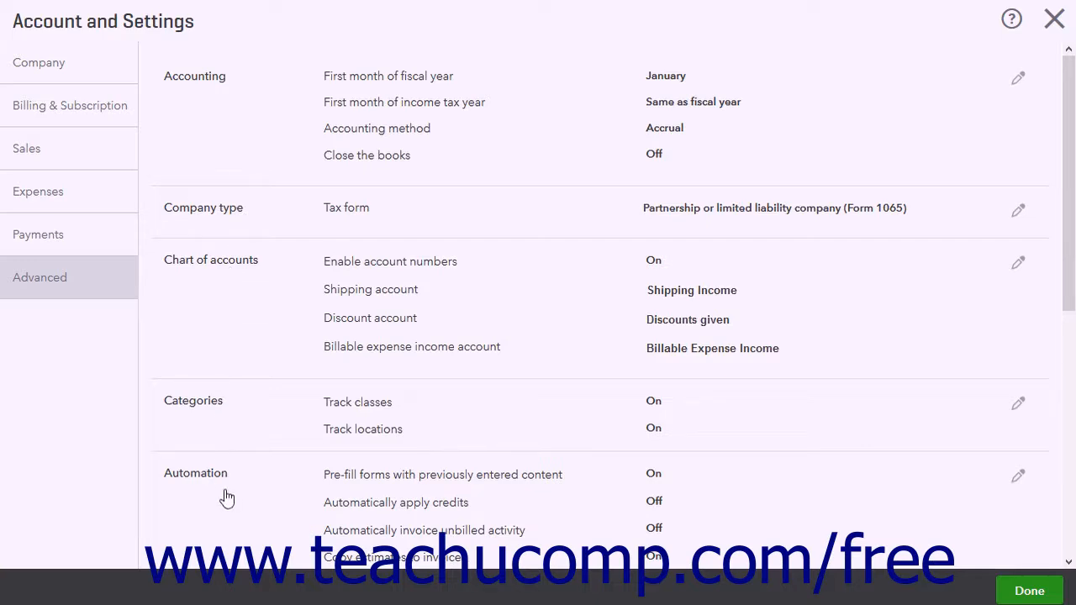
scroll(239, 469, down, 1)
scroll(240, 469, down, 4)
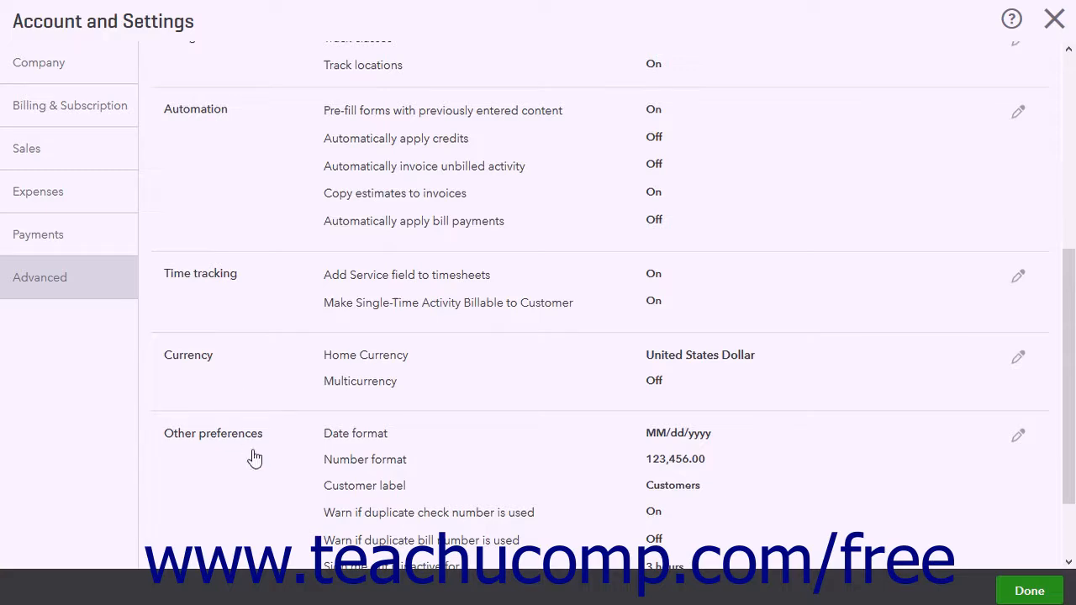
scroll(254, 457, up, 4)
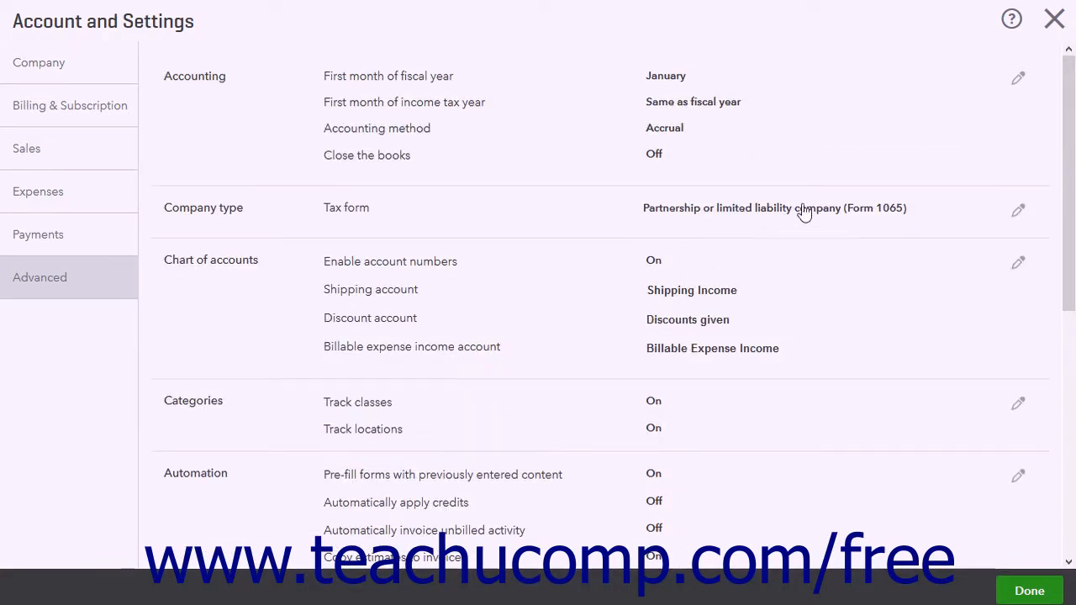
click(1020, 81)
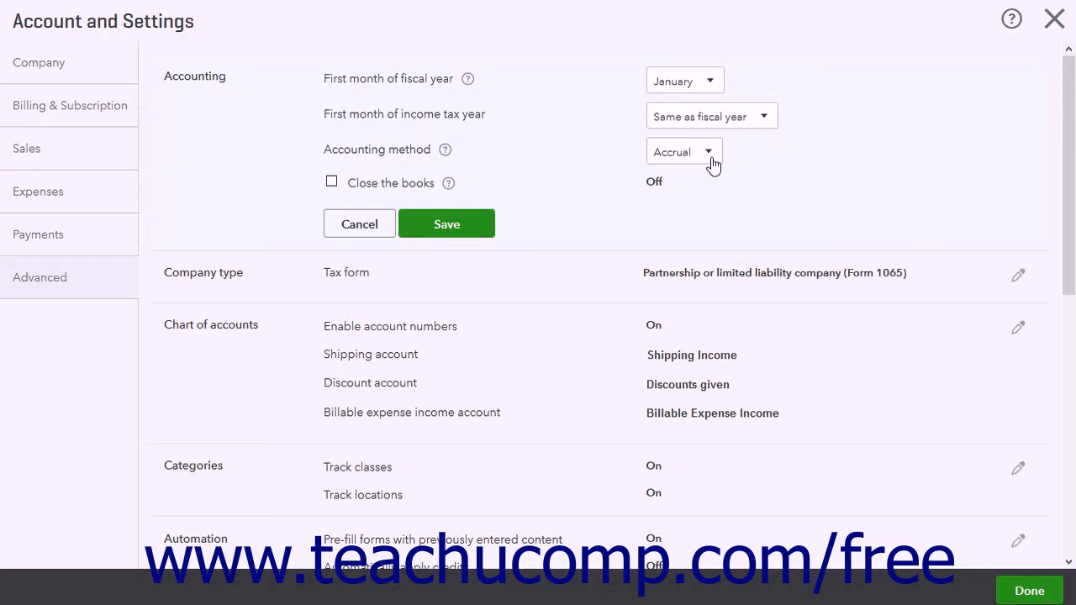
click(332, 182)
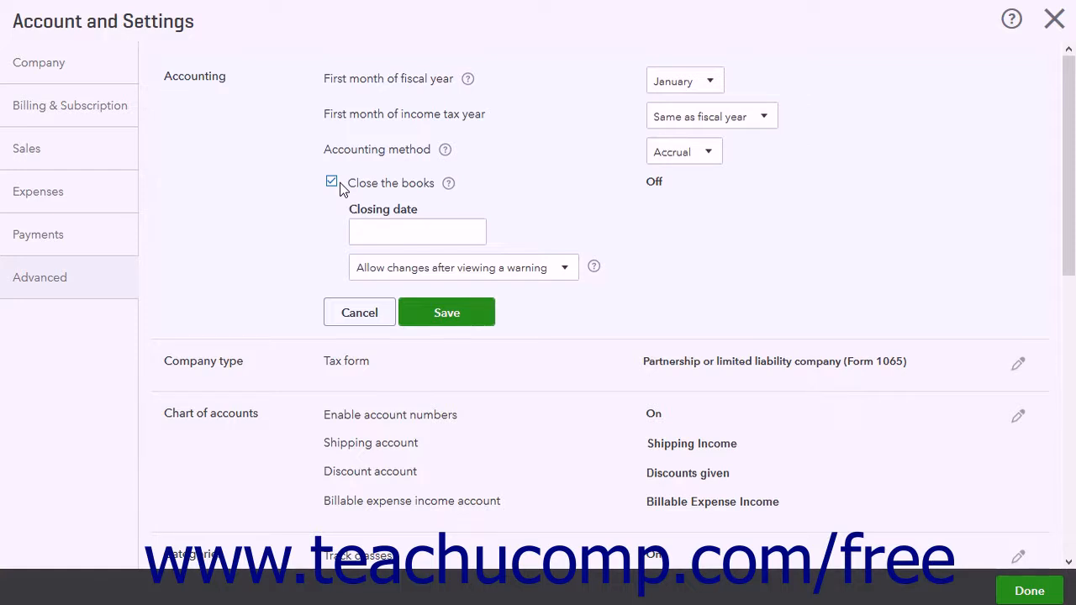
click(332, 182)
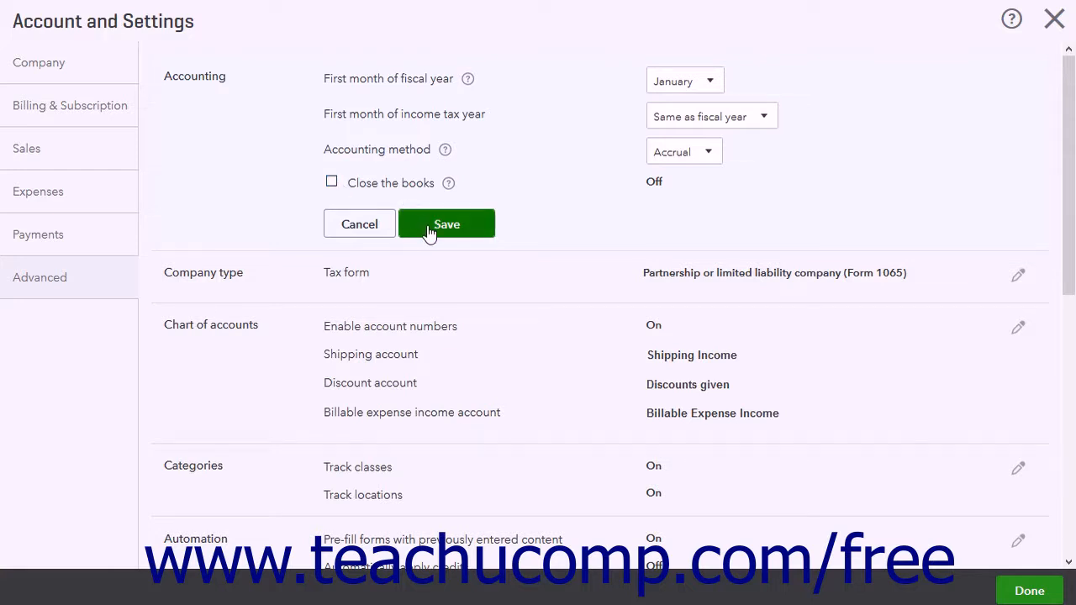
click(372, 227)
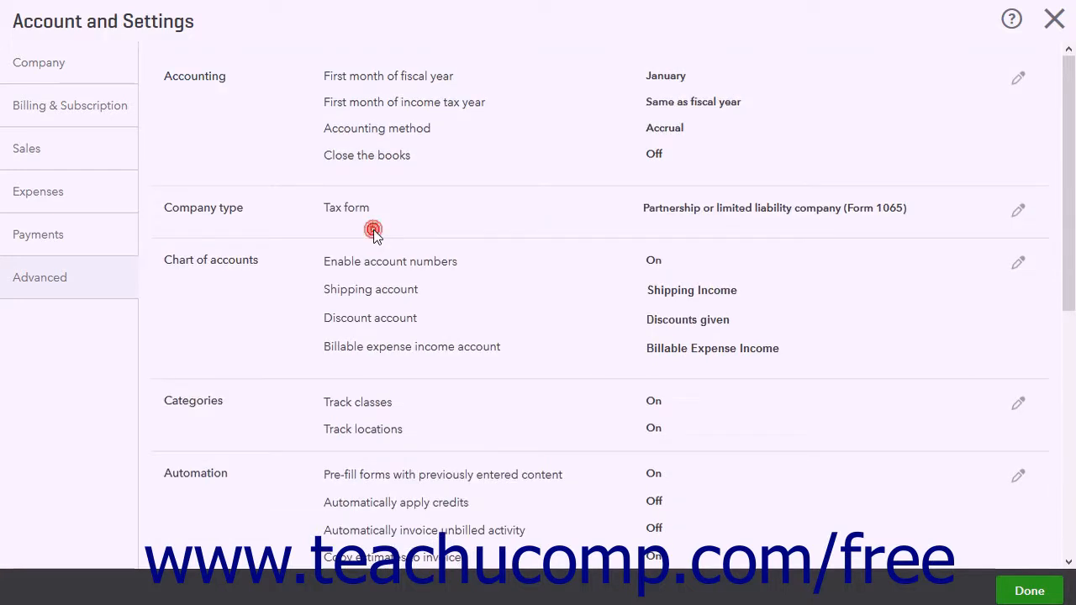
click(347, 223)
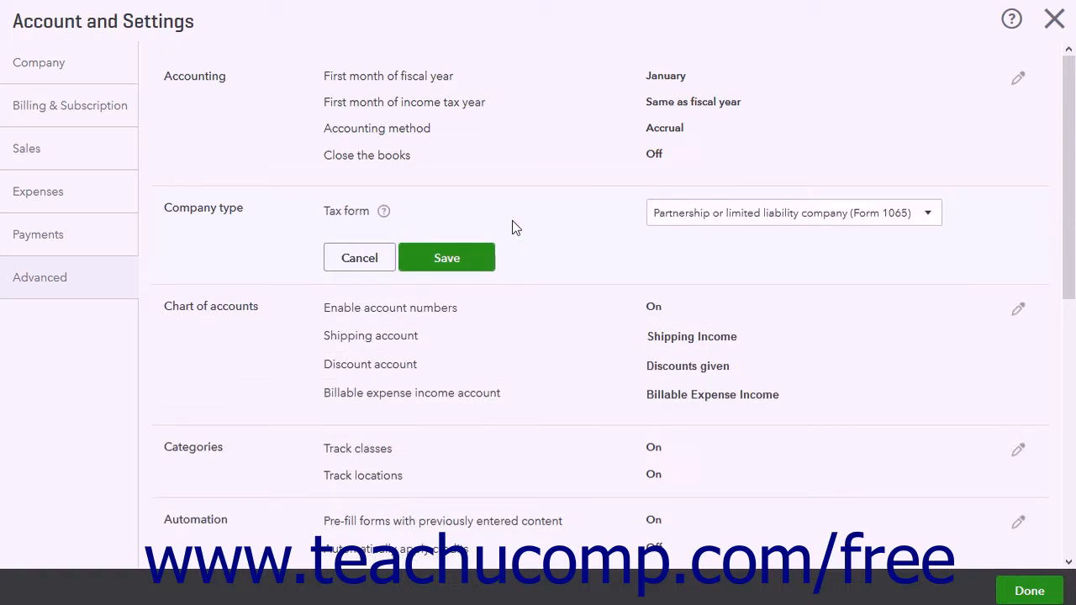
click(929, 220)
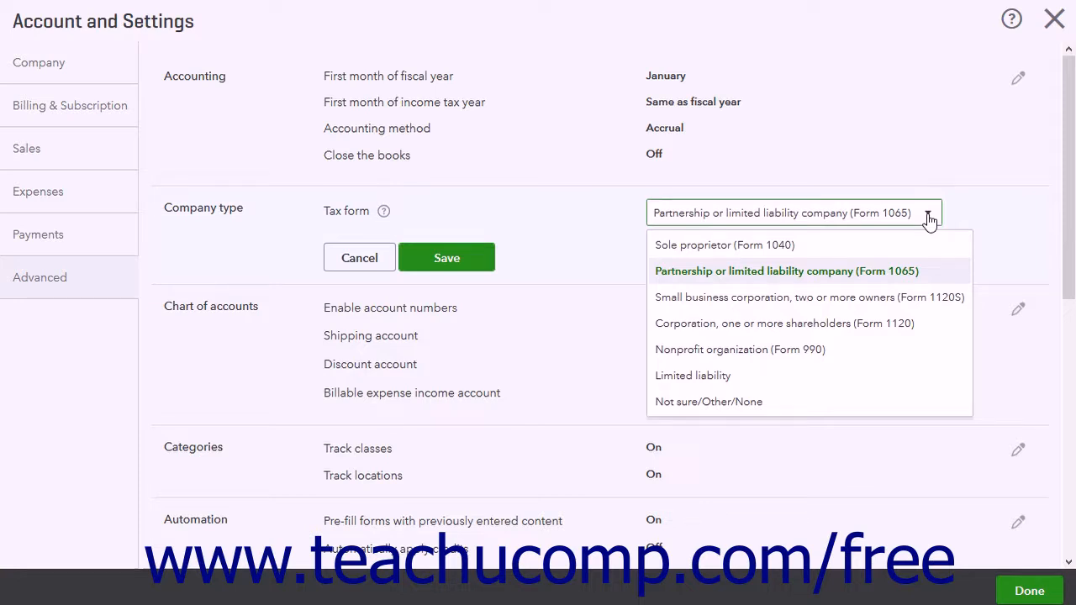
click(930, 220)
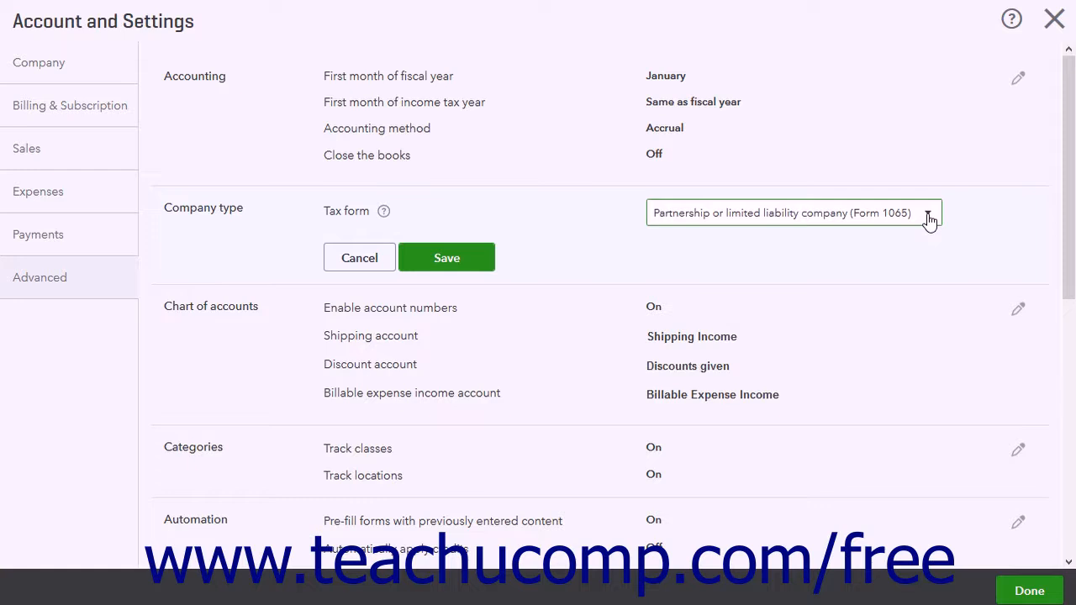
click(491, 261)
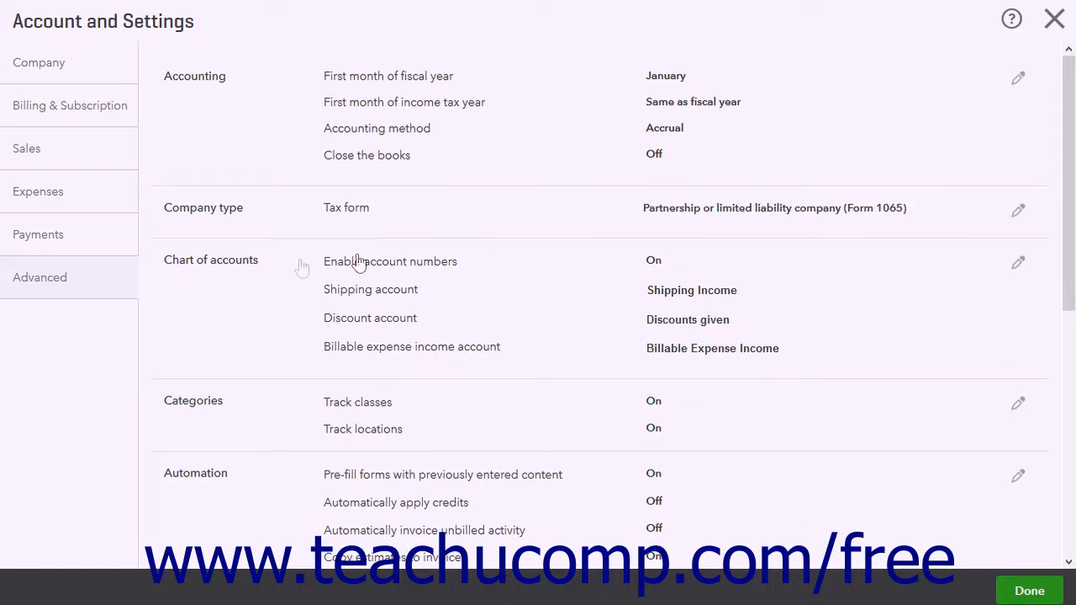
click(266, 267)
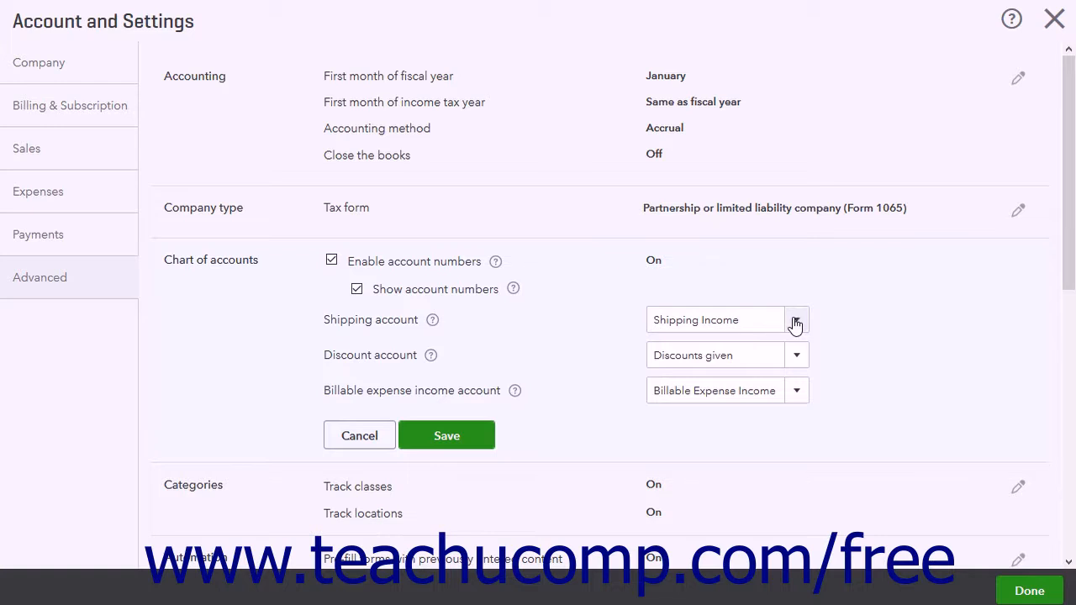
click(800, 399)
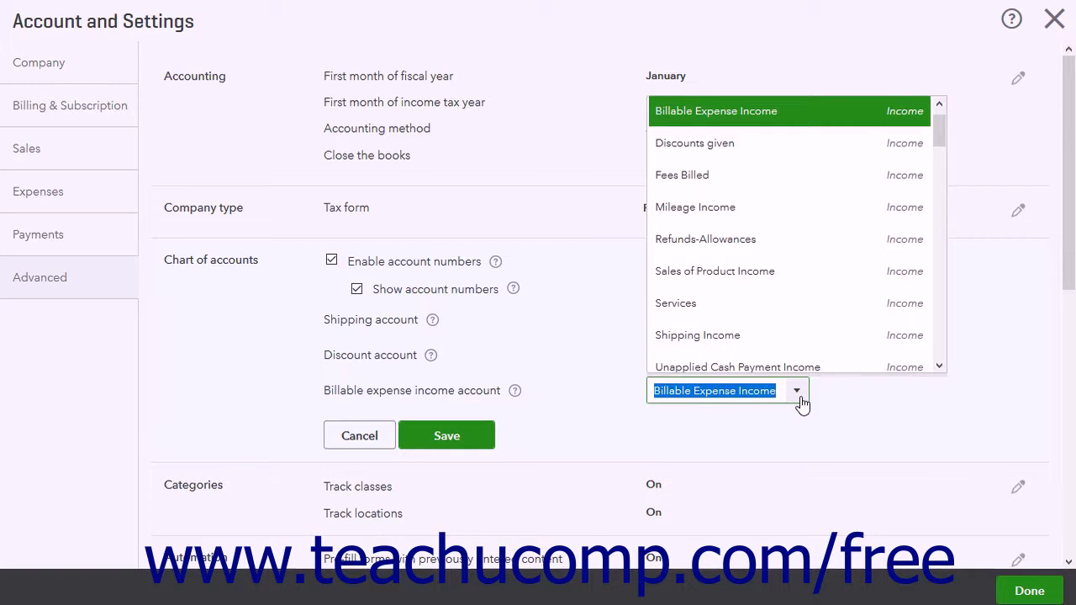
click(800, 400)
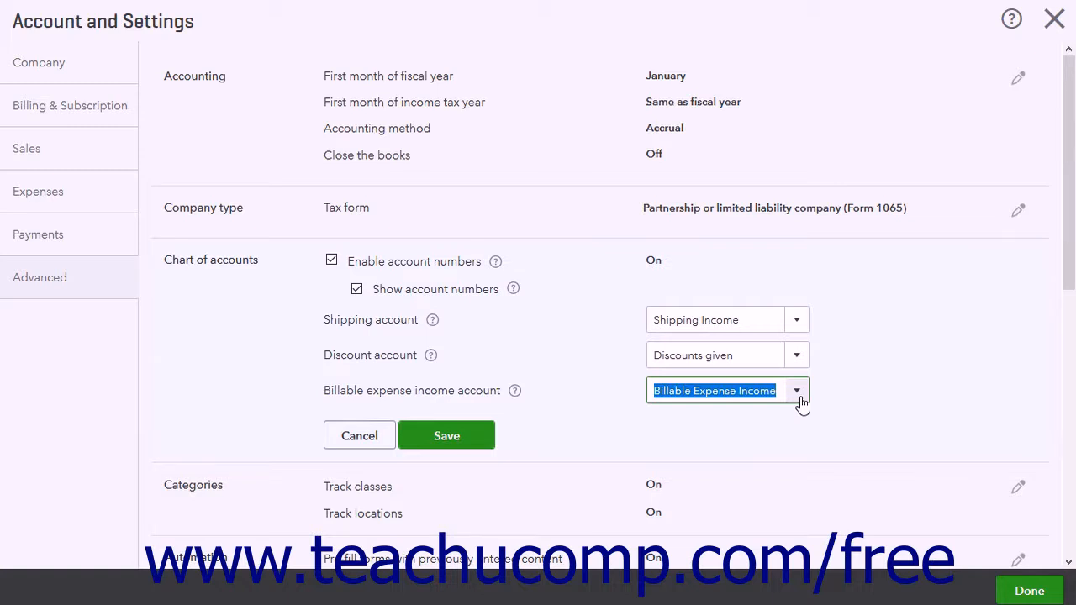
click(472, 436)
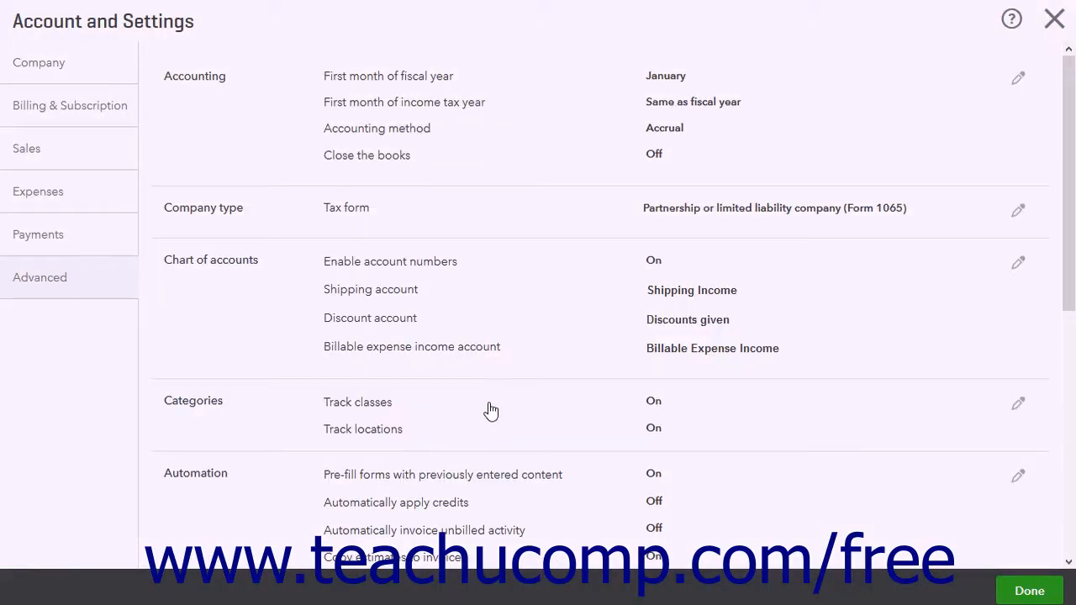
click(492, 410)
scroll(471, 379, down, 2)
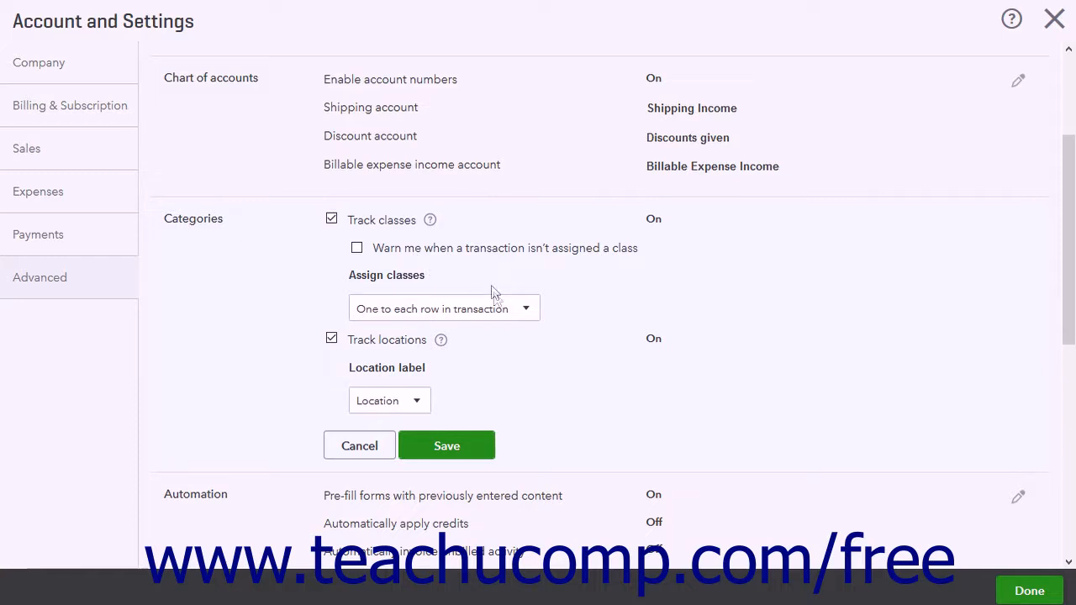
click(528, 311)
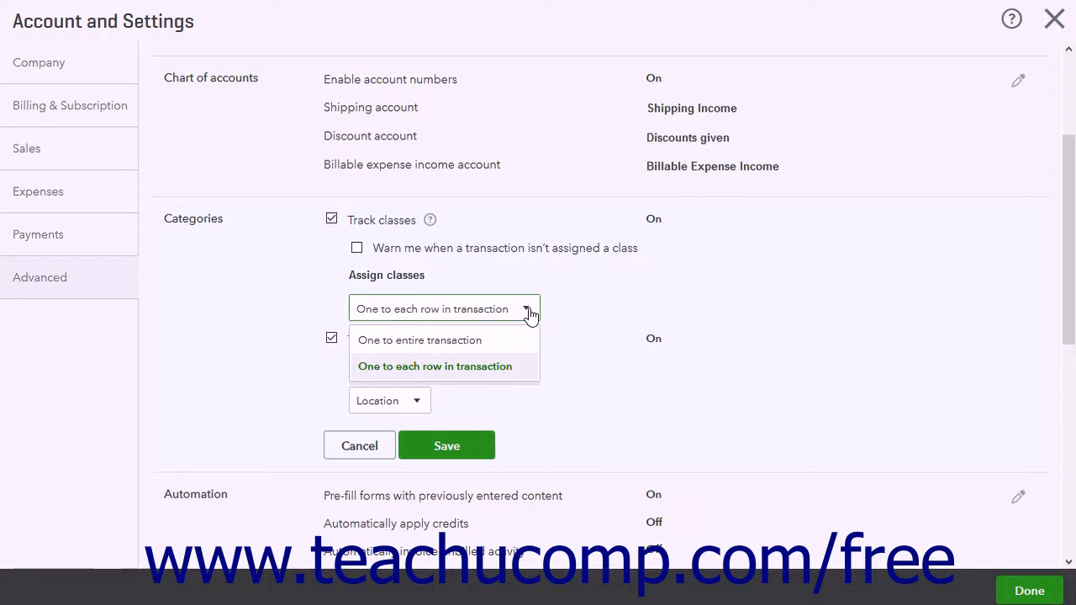
click(528, 311)
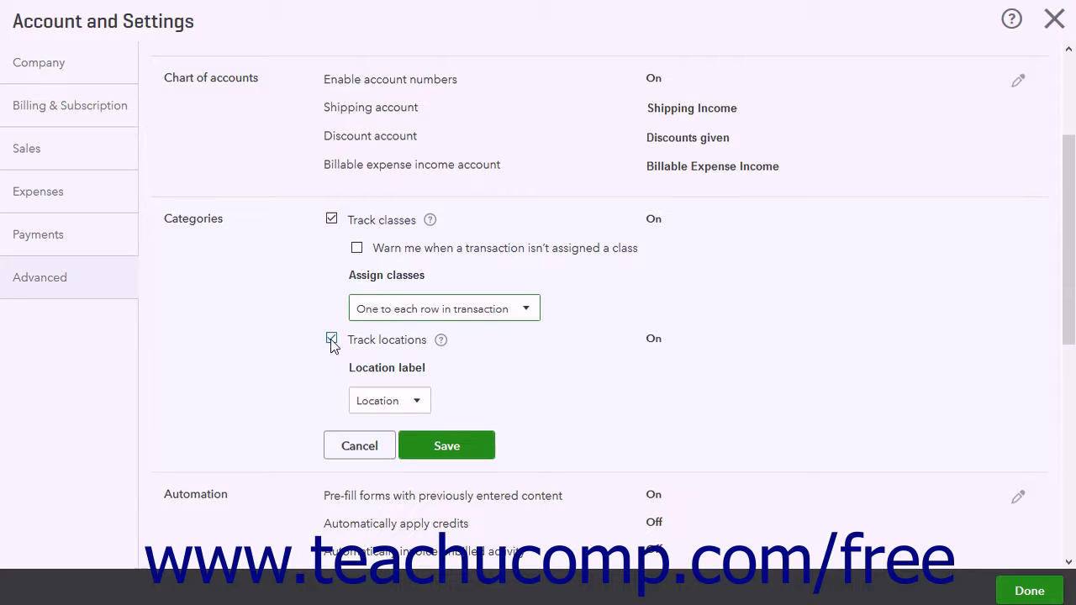
click(418, 403)
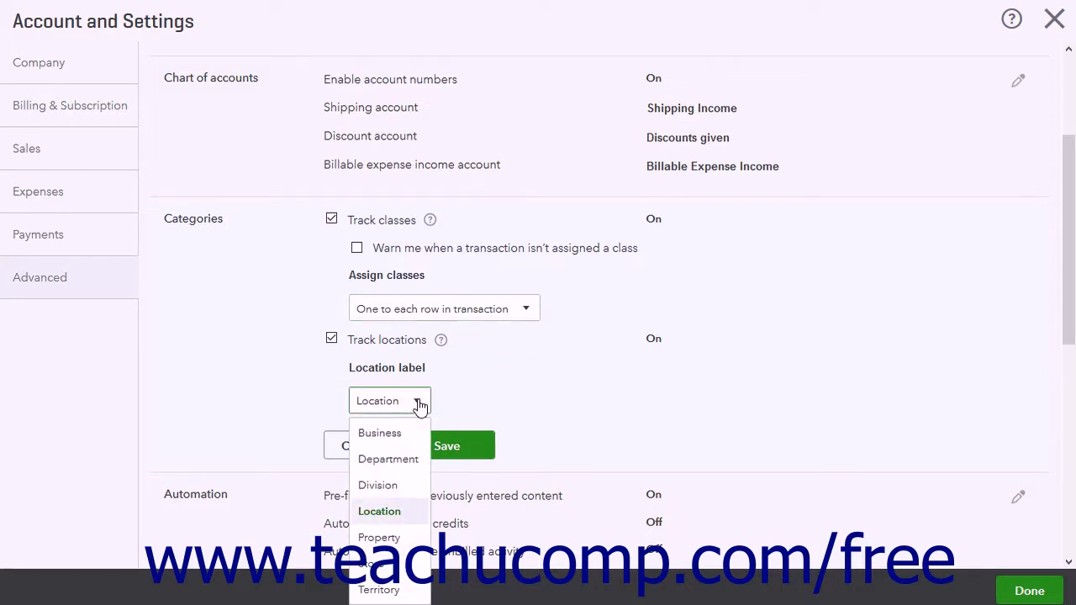
click(457, 400)
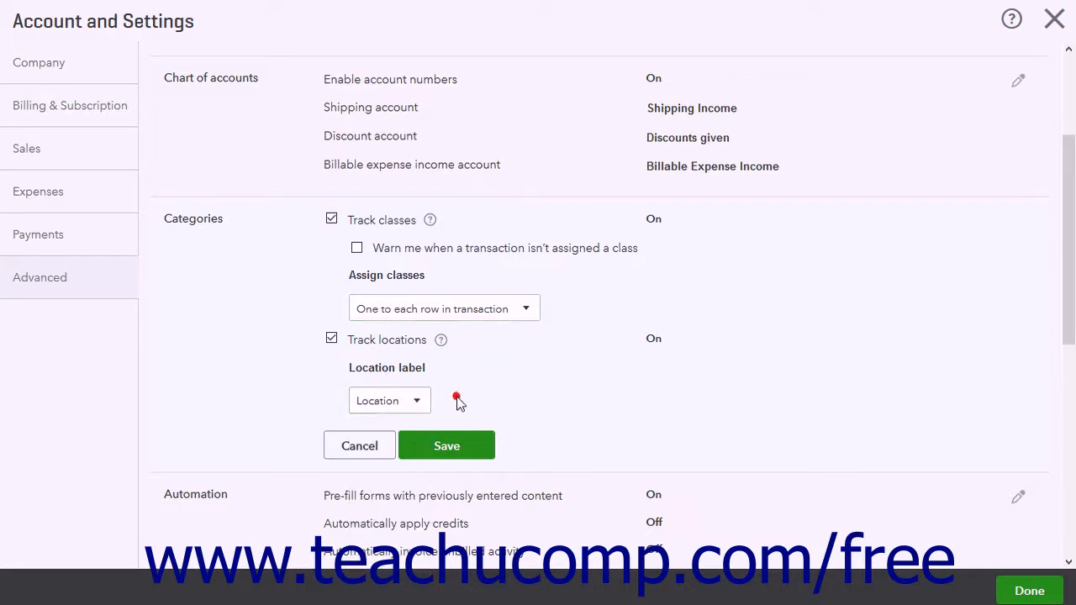
click(446, 448)
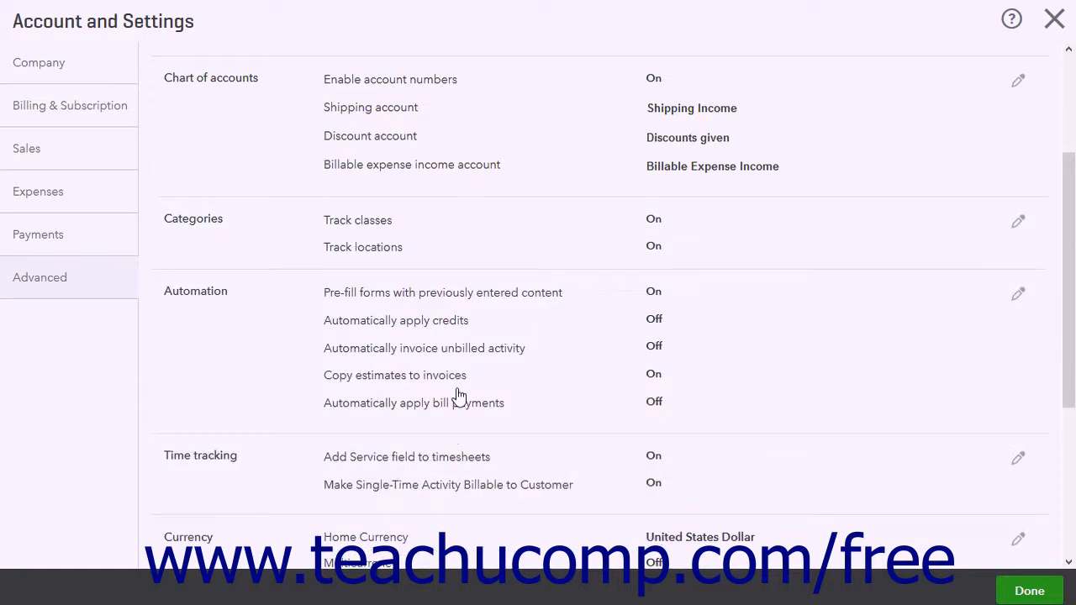
- In Automation, try turning on automatic invoicing of unbilled activity, then turn it back off
scroll(285, 157, down, 2)
click(285, 157)
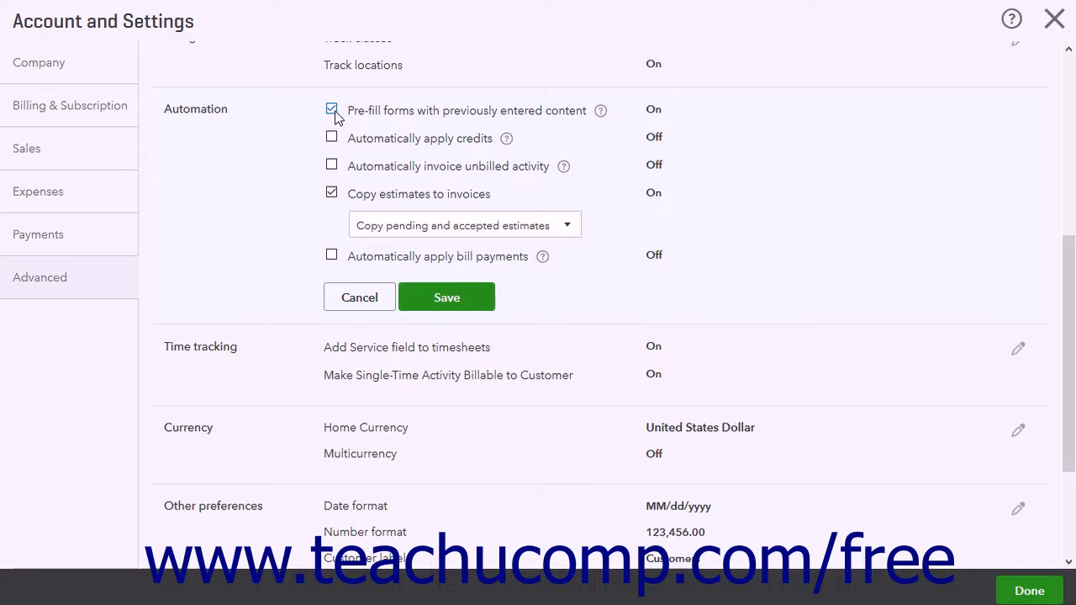
click(332, 173)
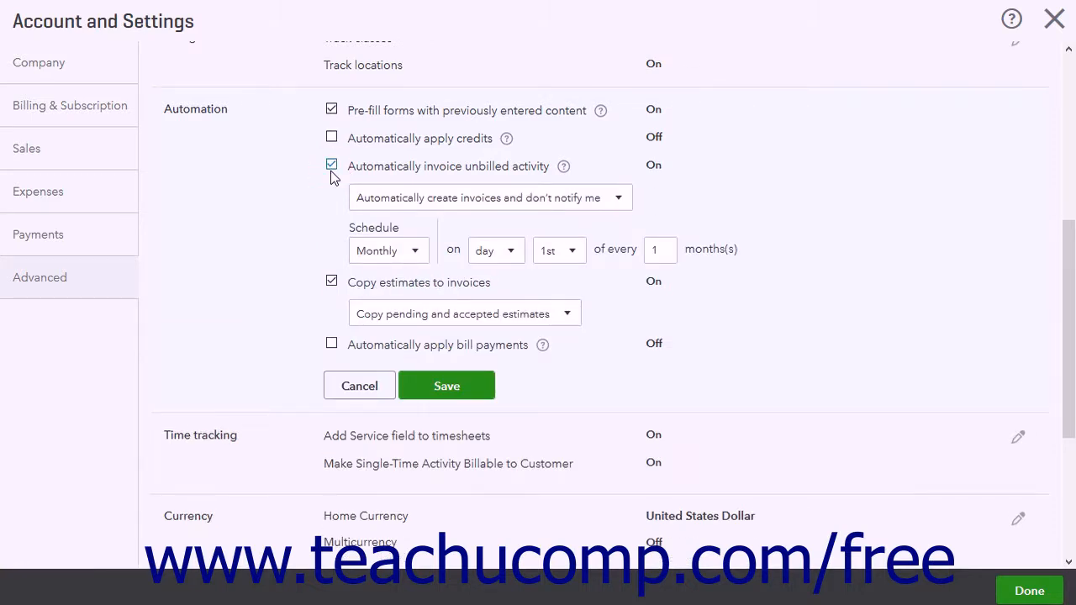
click(618, 202)
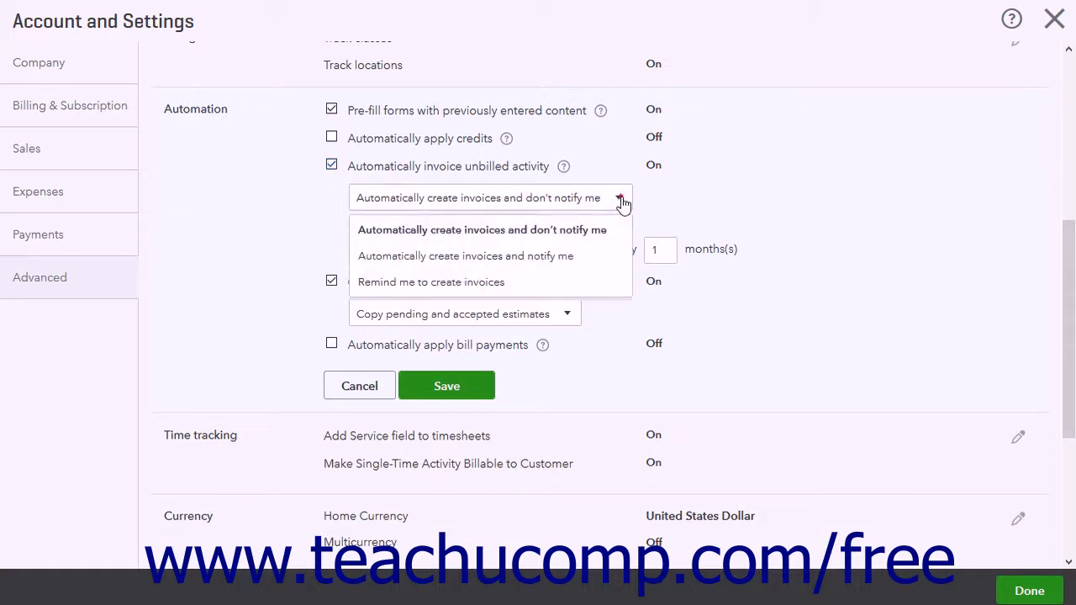
click(620, 202)
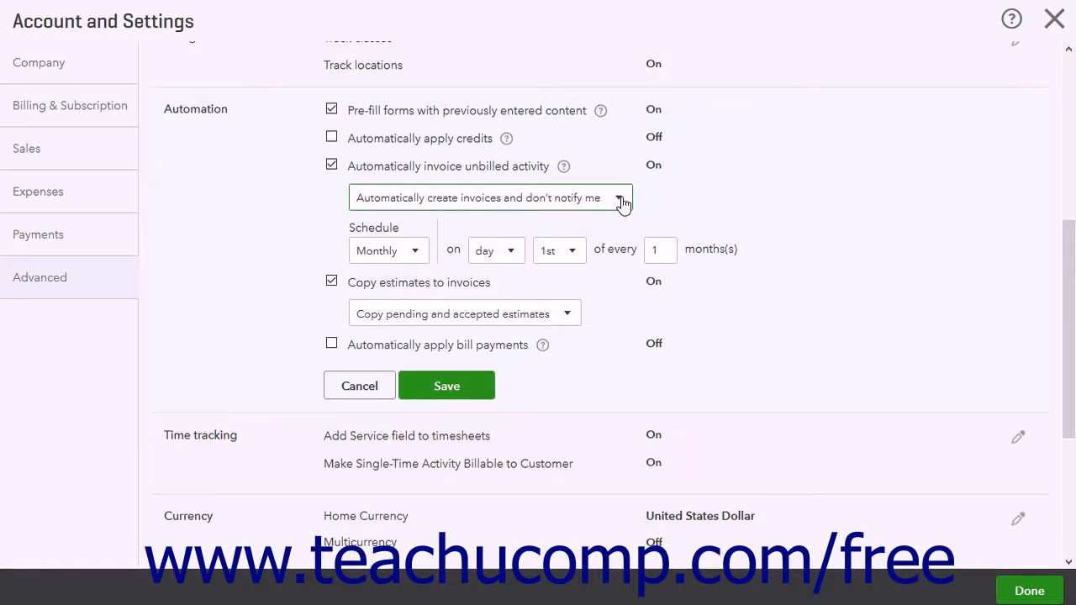
click(331, 165)
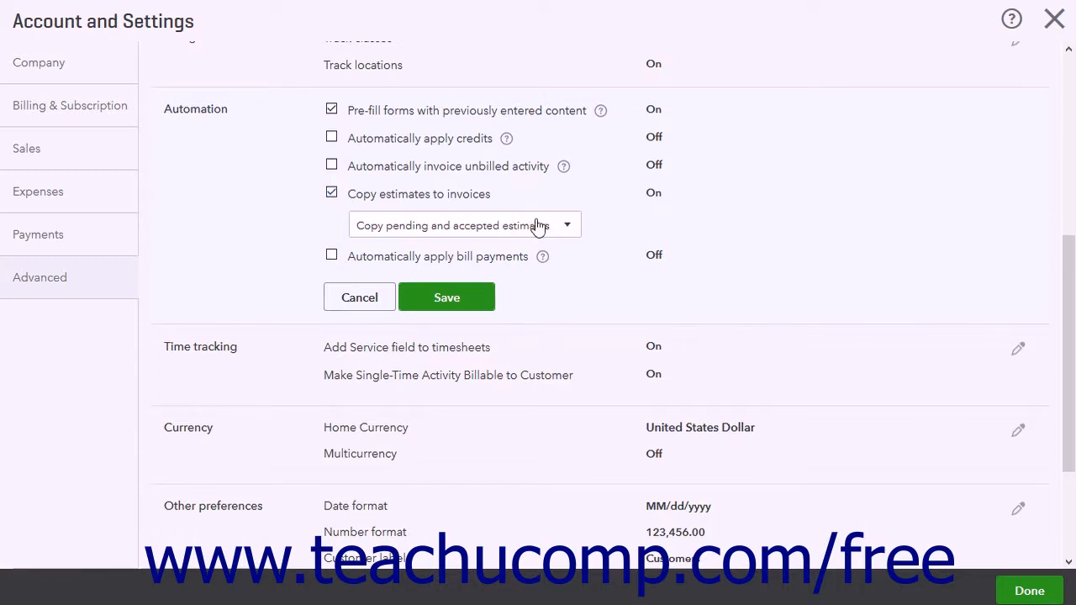
- Keep copying pending and accepted estimates to invoices and save the Automation settings
click(570, 228)
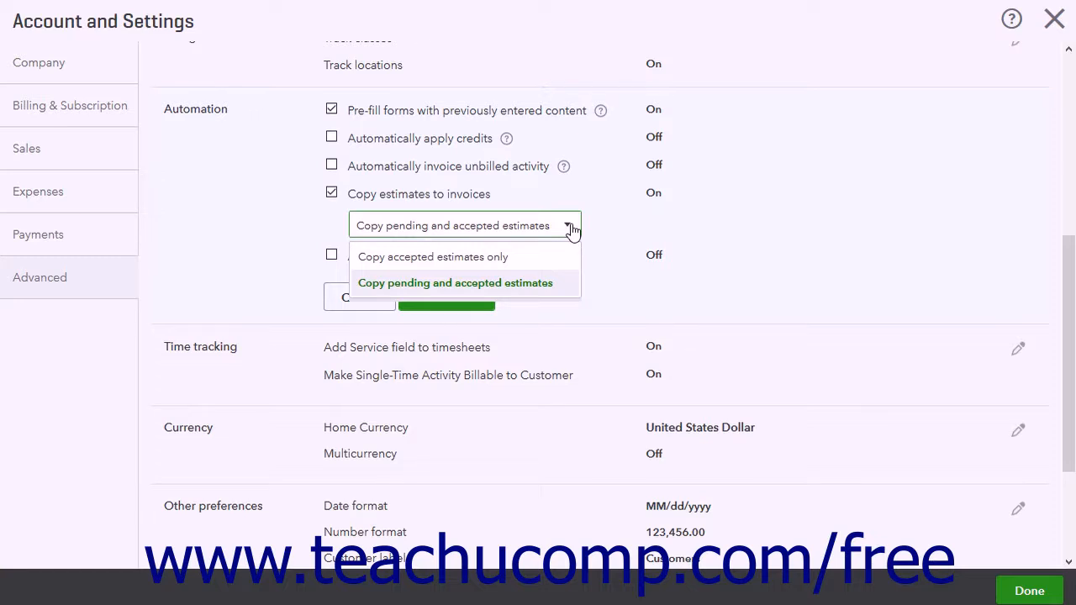
click(569, 228)
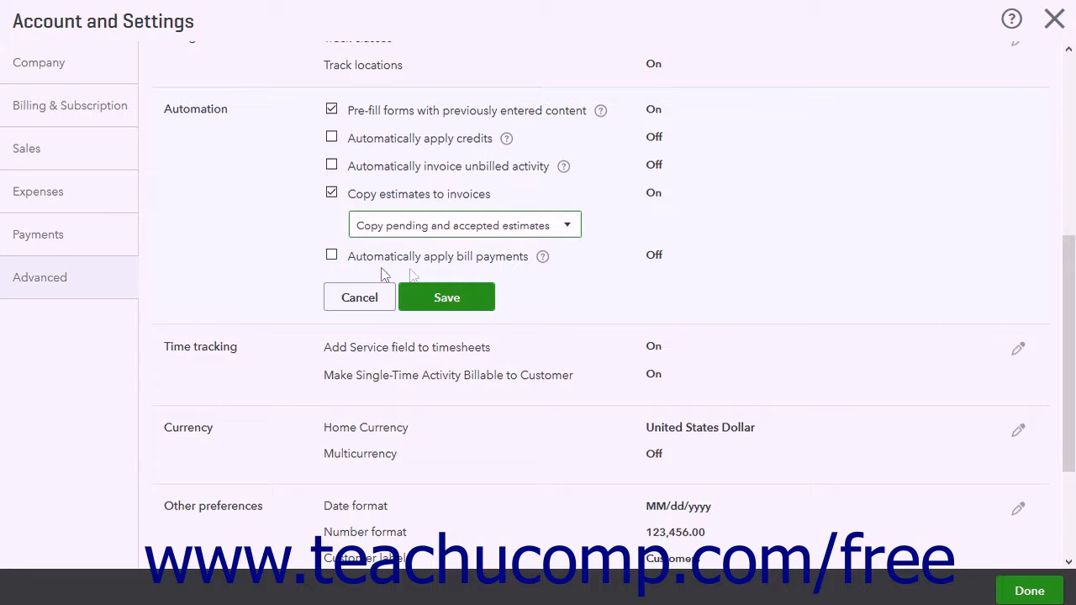
click(455, 310)
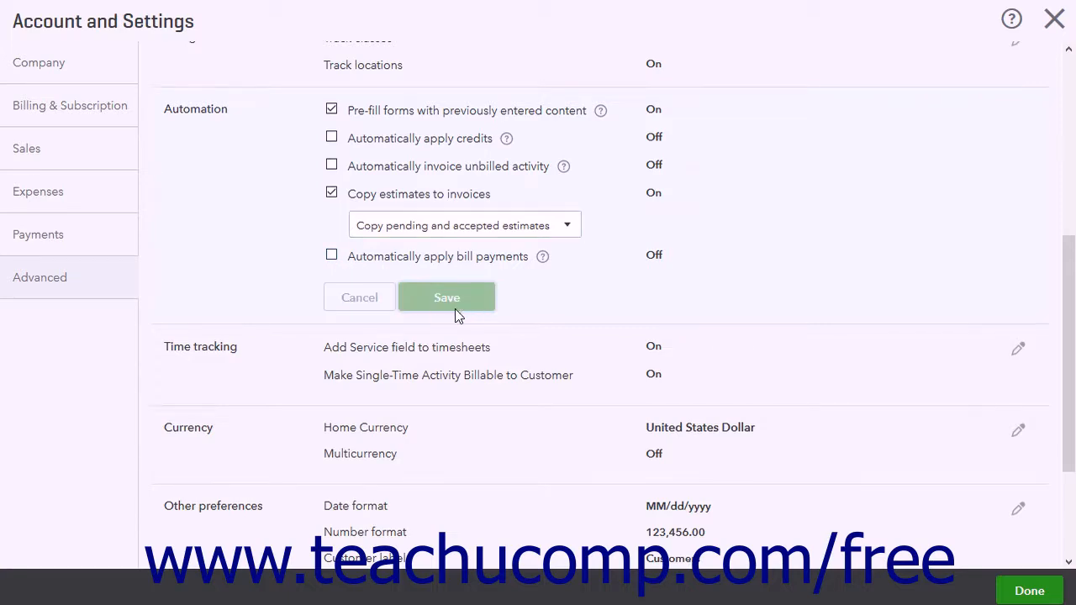
scroll(464, 292, down, 2)
- Keep Sunday as the first work day and save Time tracking with both options On
click(290, 212)
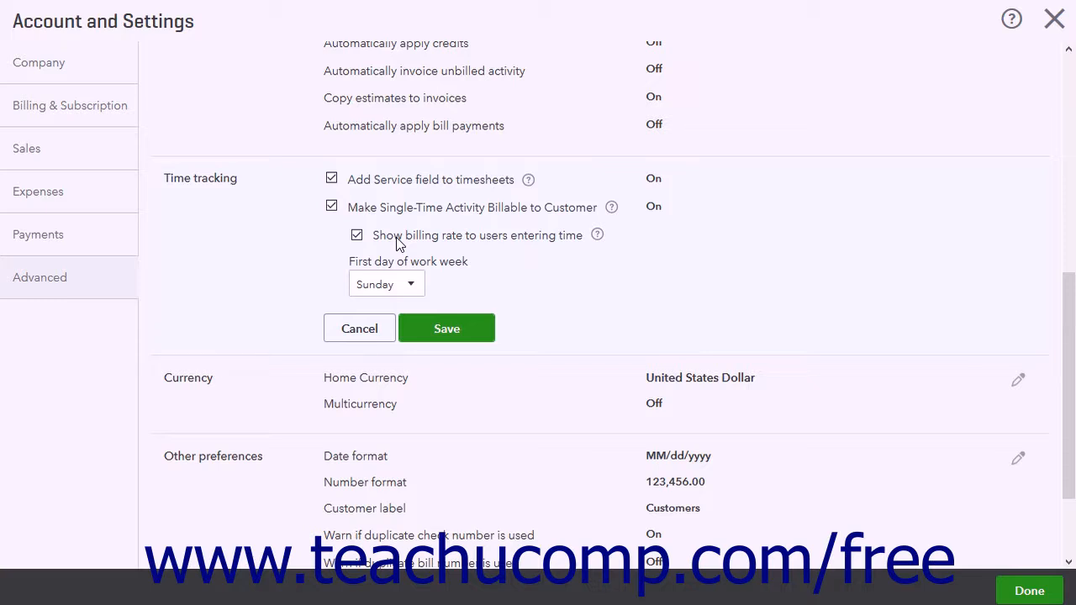
click(412, 286)
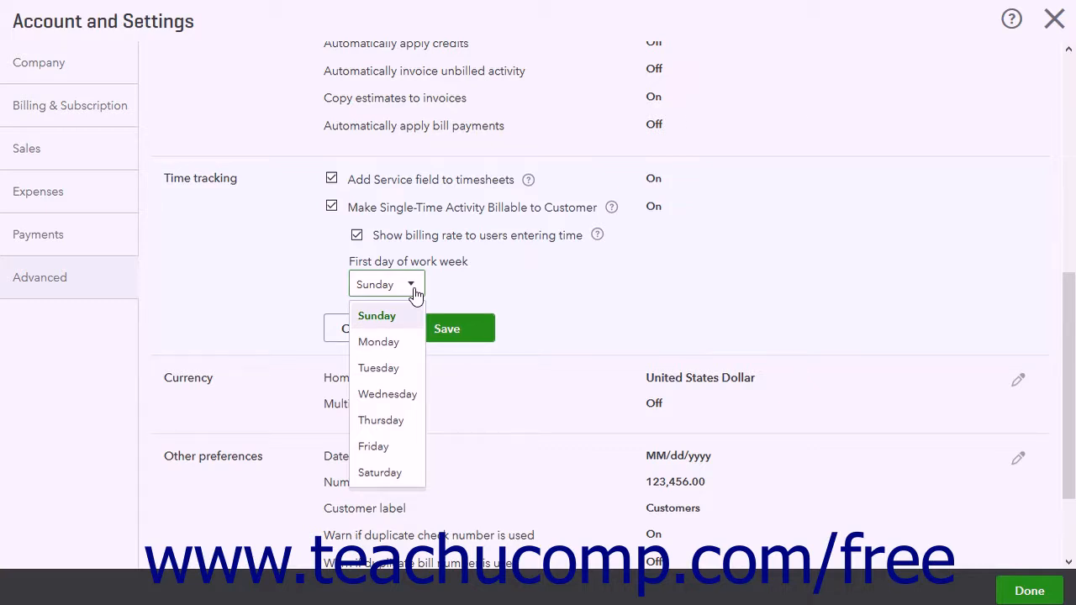
click(412, 286)
click(444, 335)
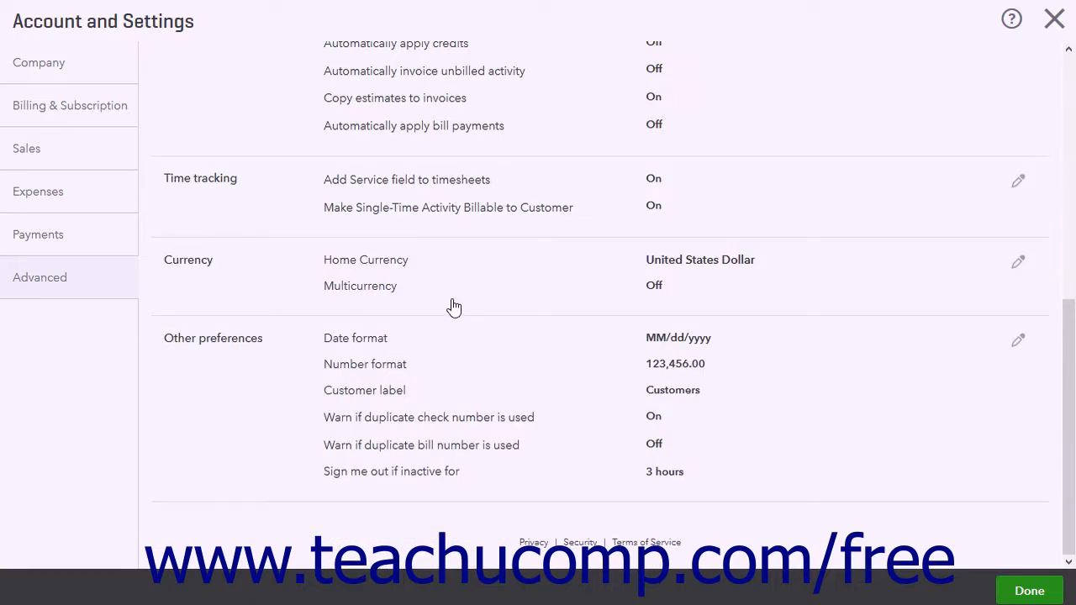
- Keep USD as home currency, then check Multicurrency to read its warning and uncheck it
click(452, 306)
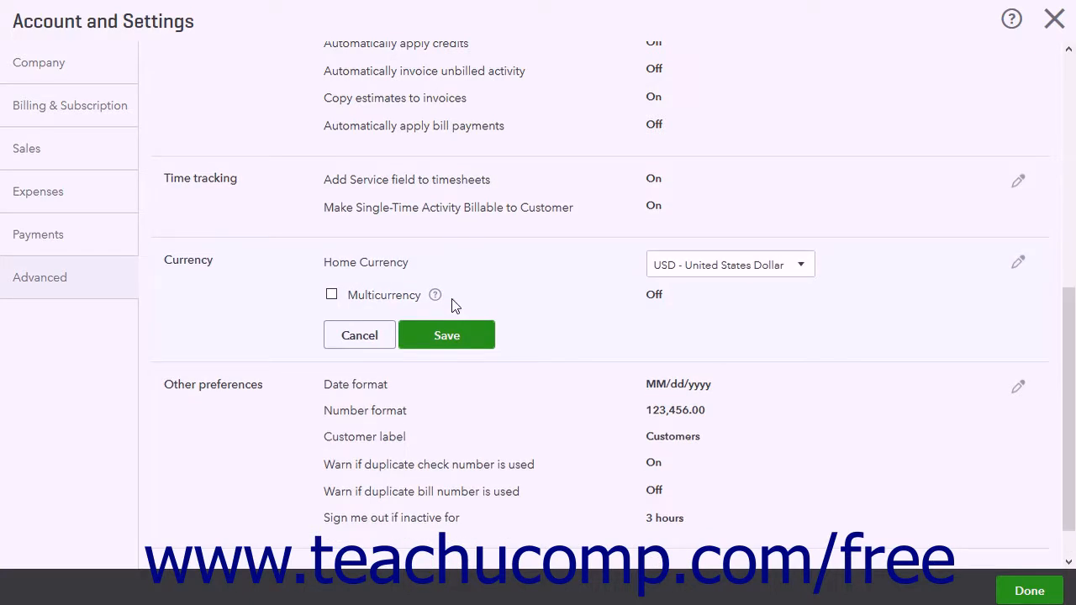
click(801, 270)
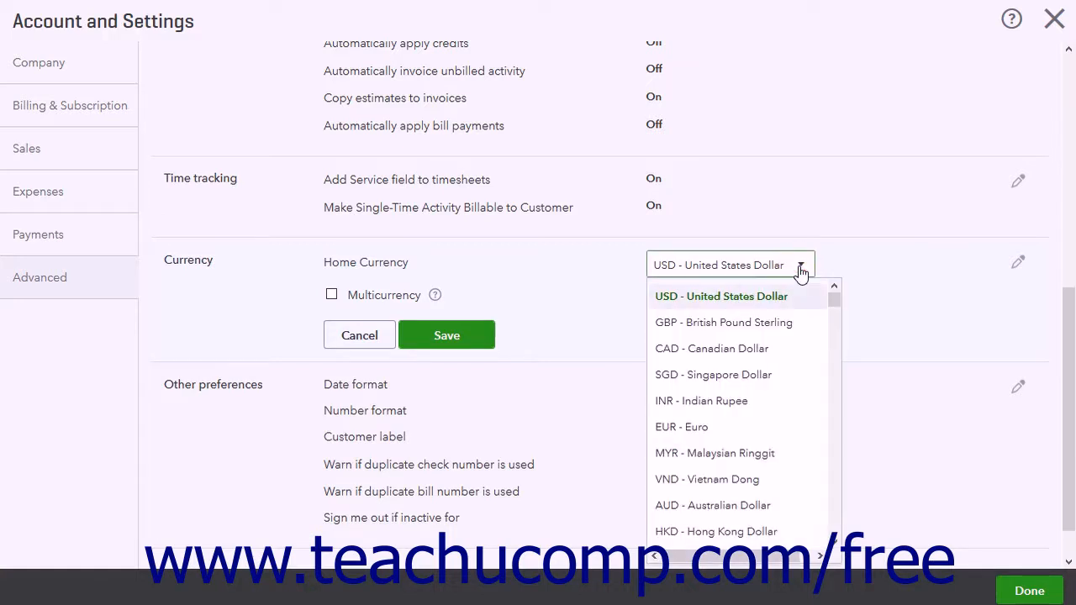
click(801, 269)
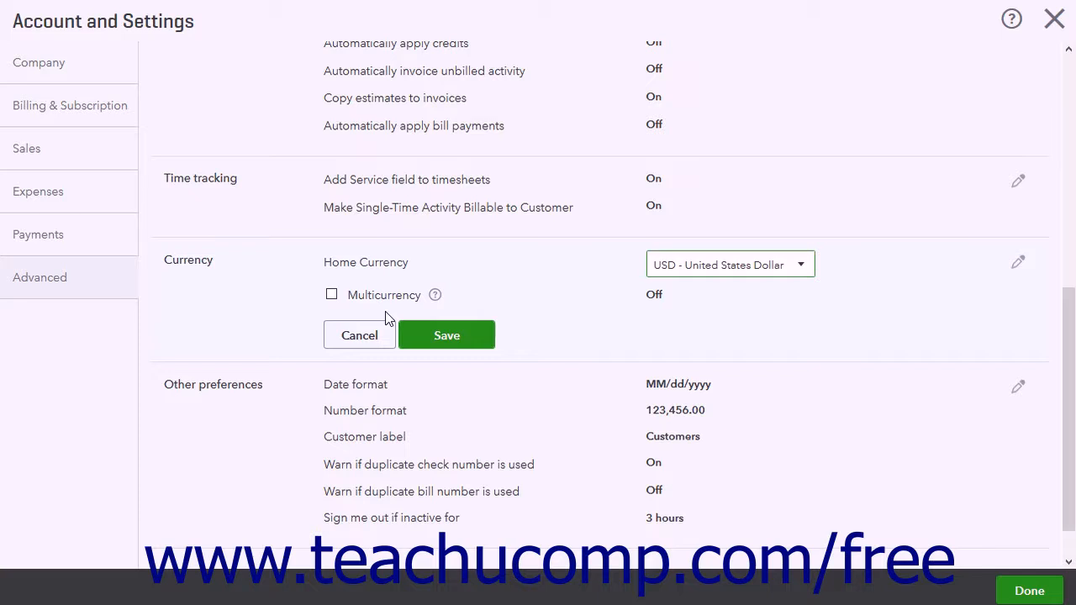
click(331, 294)
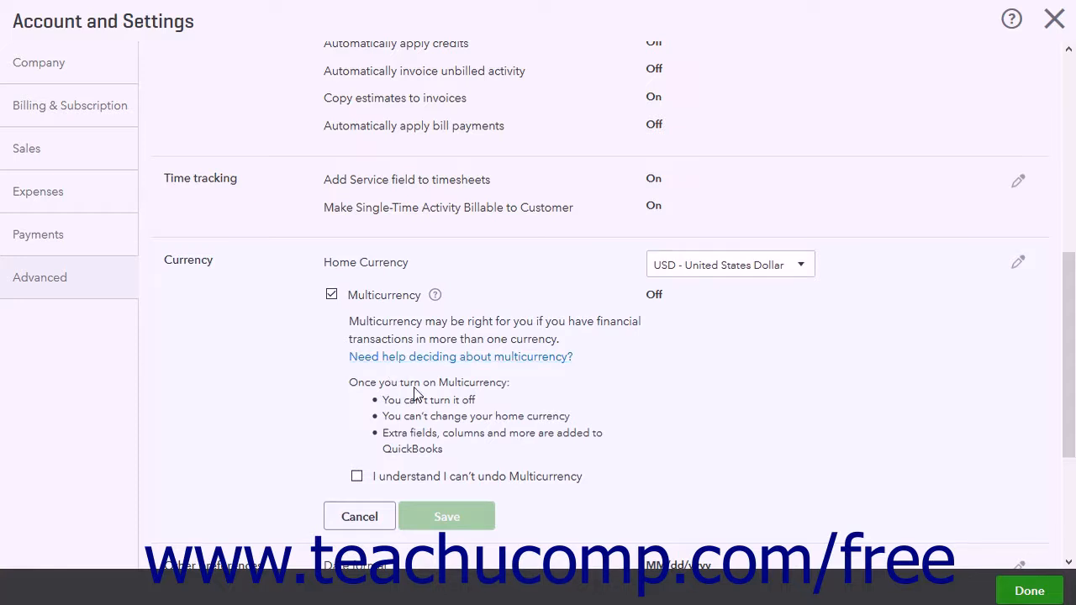
scroll(414, 393, down, 1)
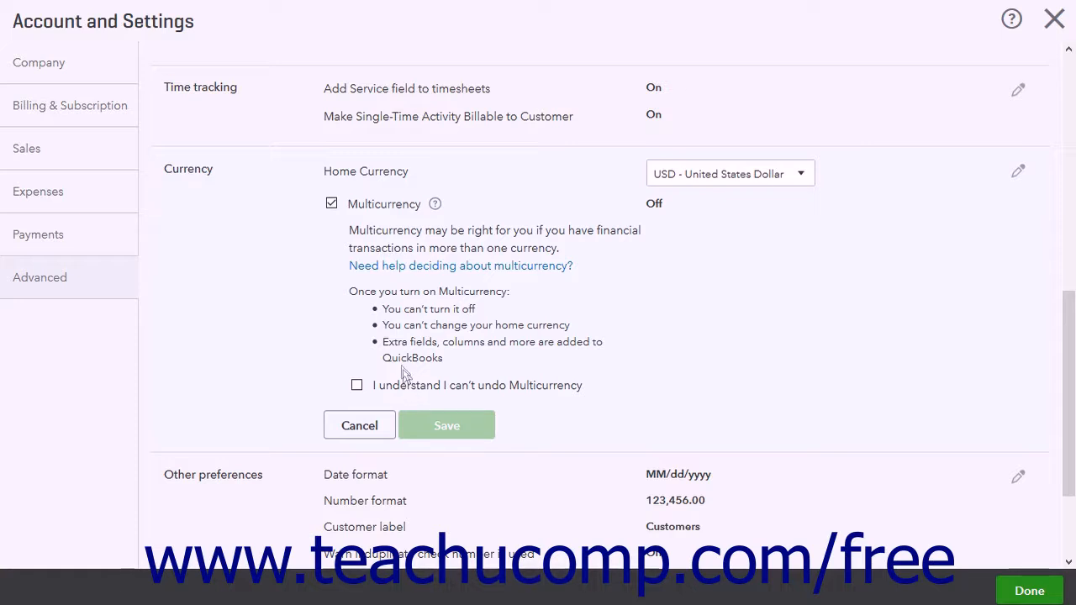
click(331, 205)
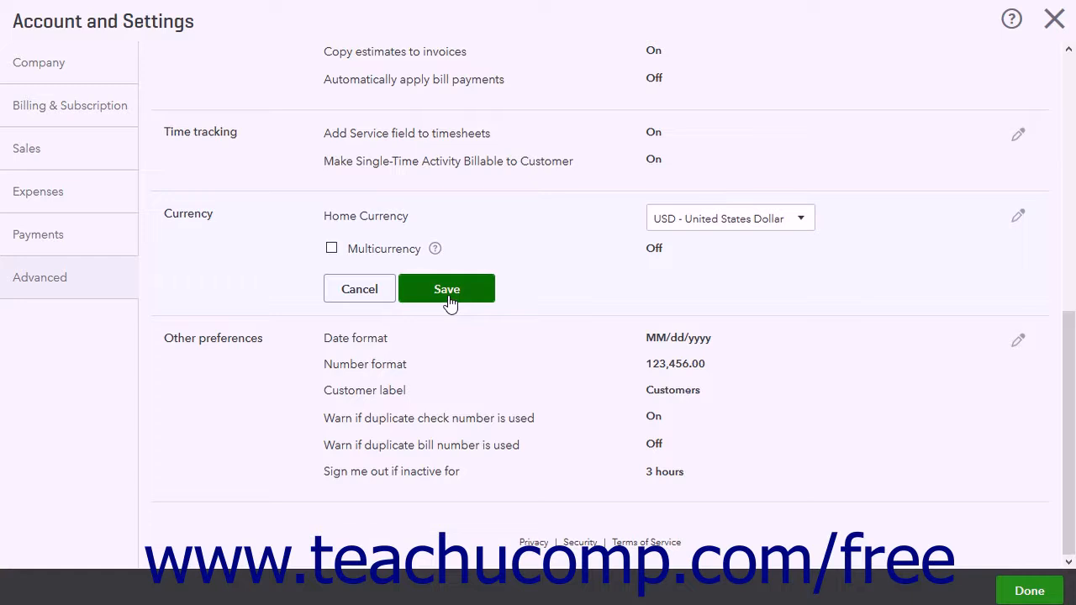
- Cancel the Currency edit, save Other preferences with MM/dd/yyyy date format, and finish with Done
click(375, 291)
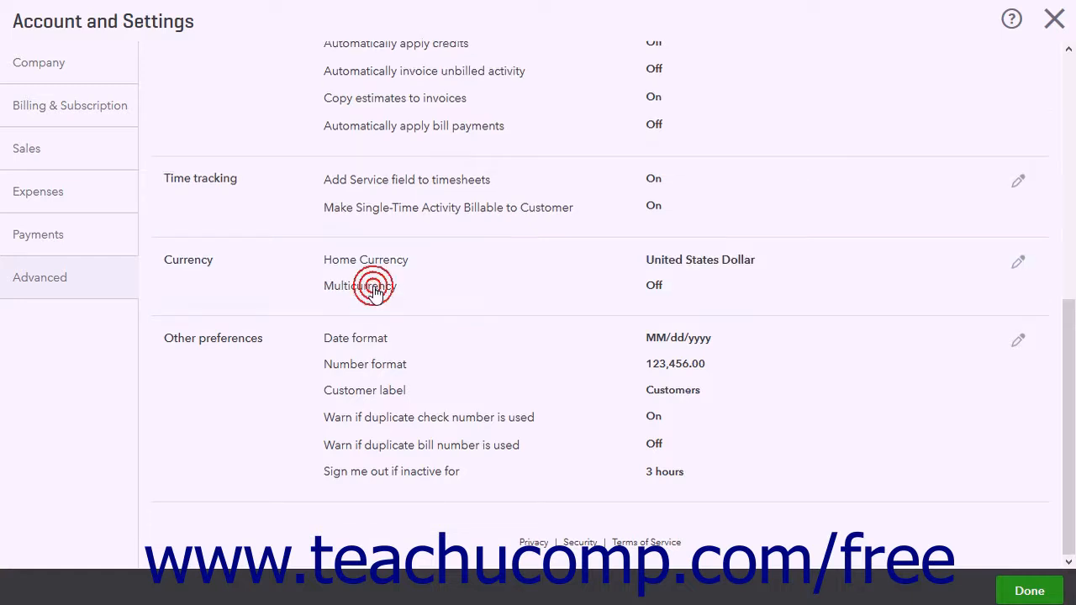
click(350, 353)
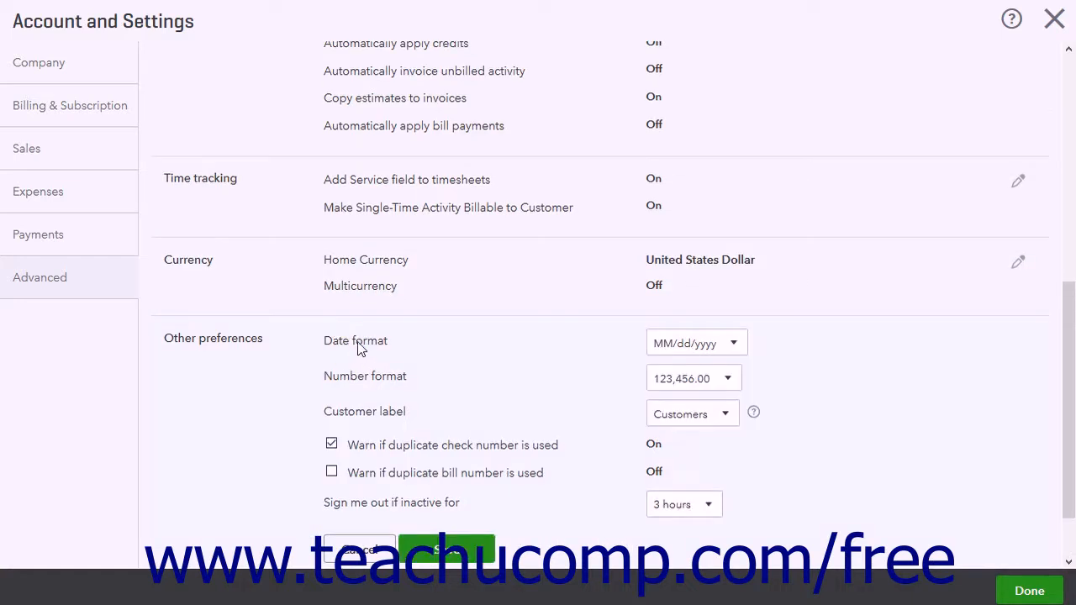
click(733, 350)
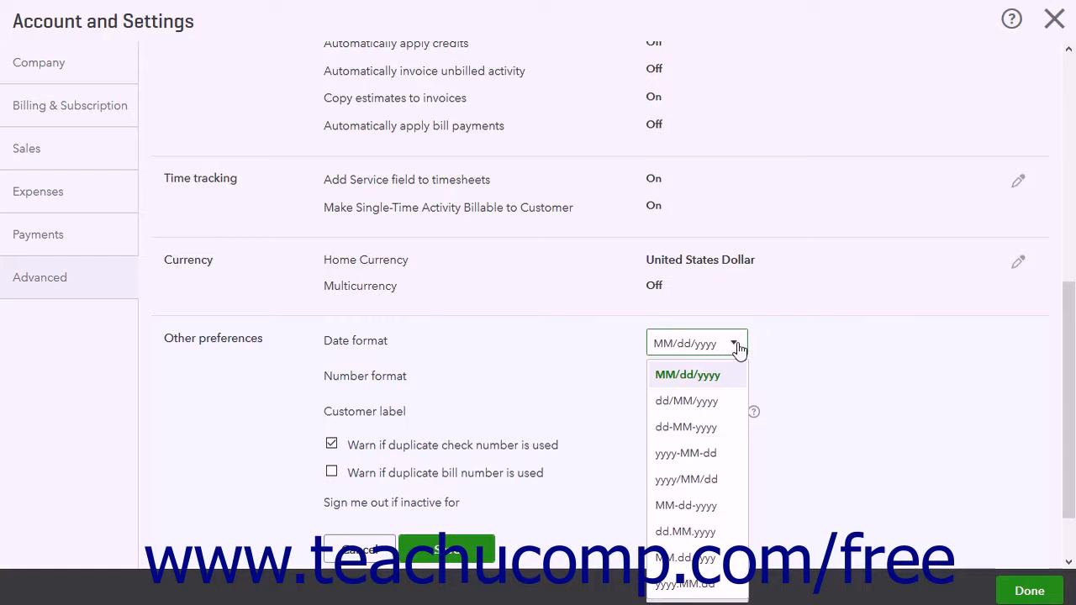
click(735, 346)
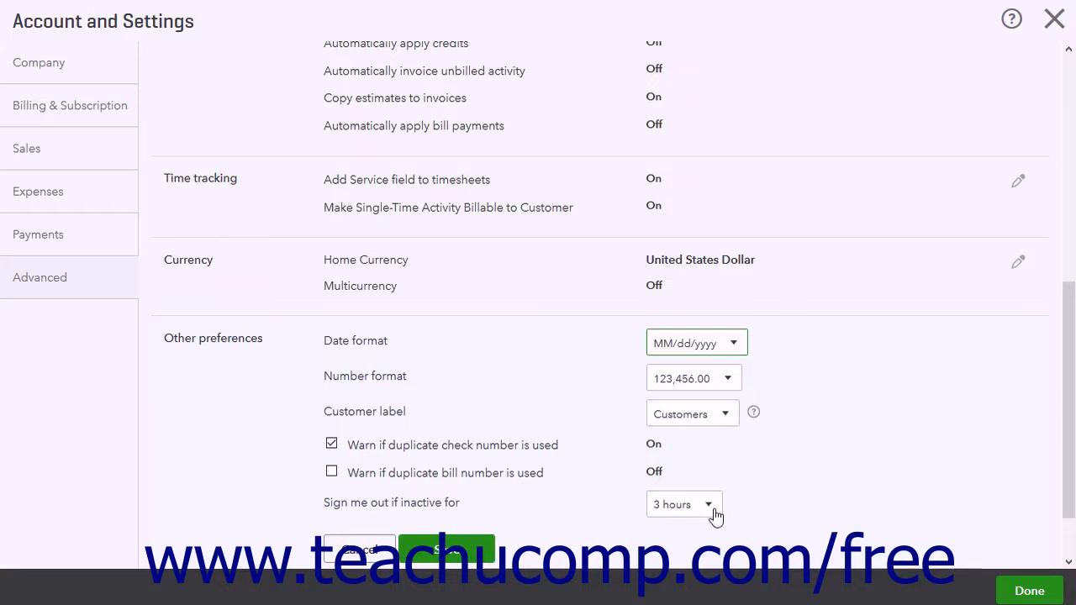
click(473, 550)
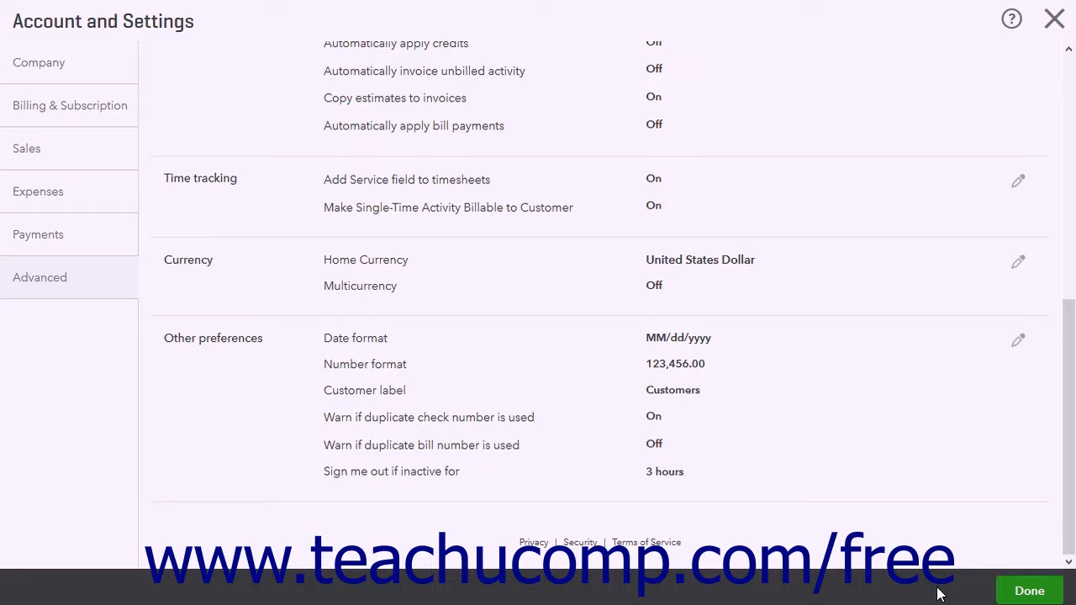
click(1028, 591)
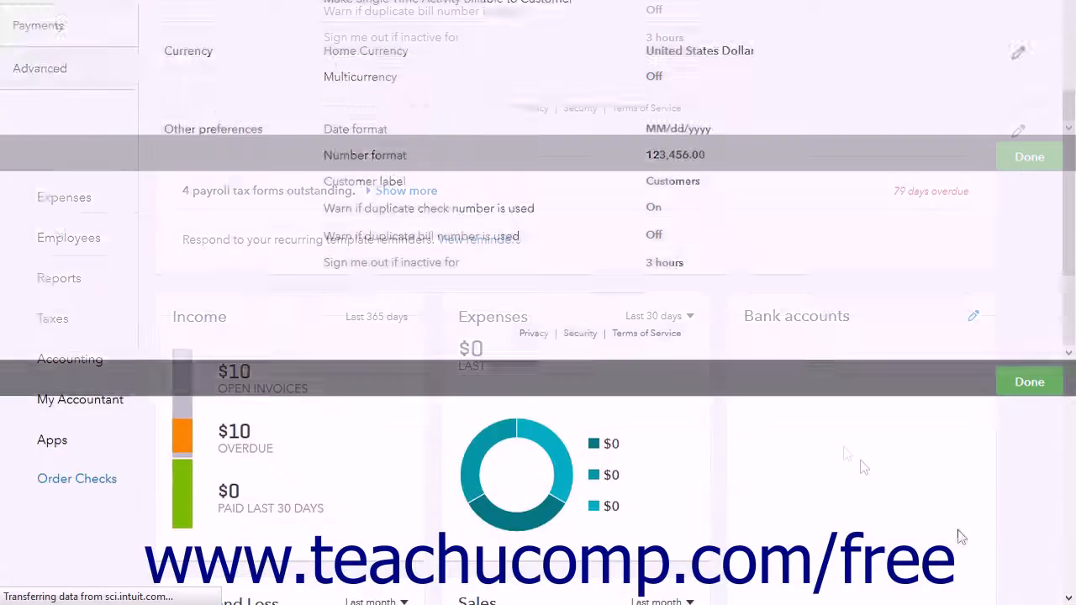